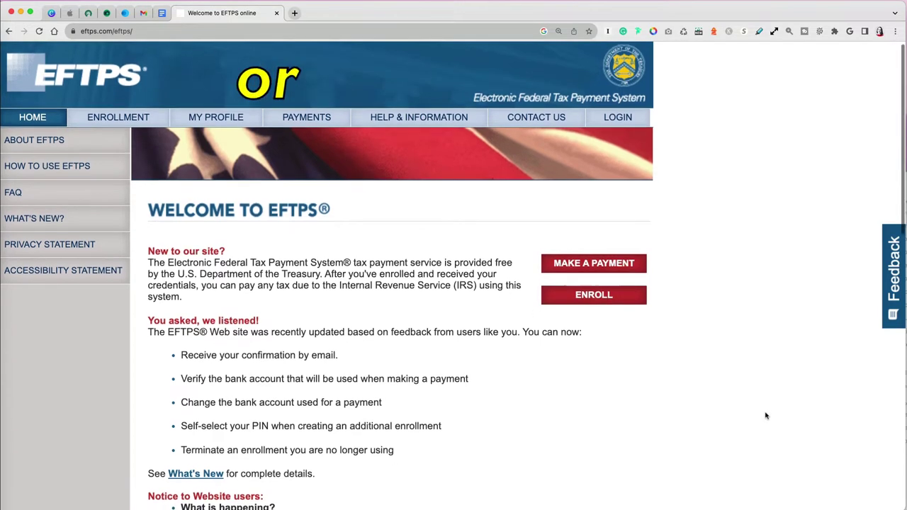
Browse the EFTPS home page, then open the About EFTPS basics page under Help & Information.
scroll(765, 415, down, 5)
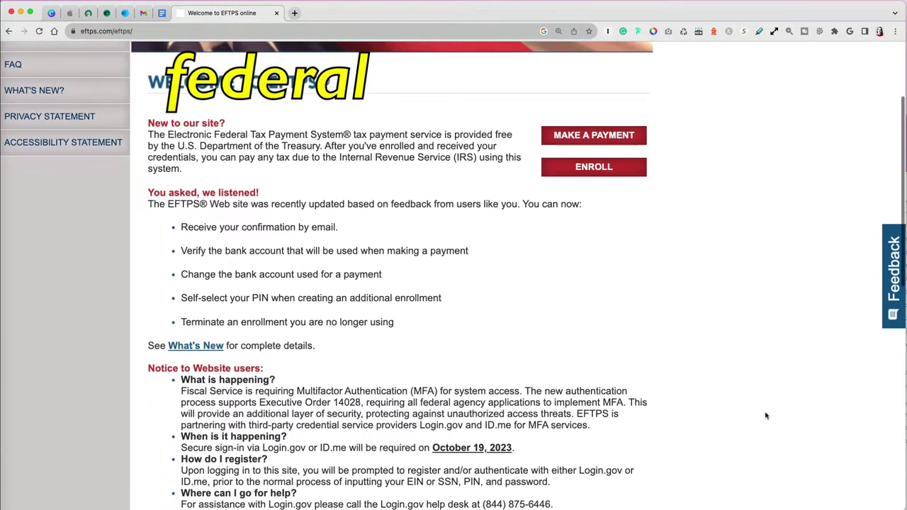
scroll(765, 416, down, 8)
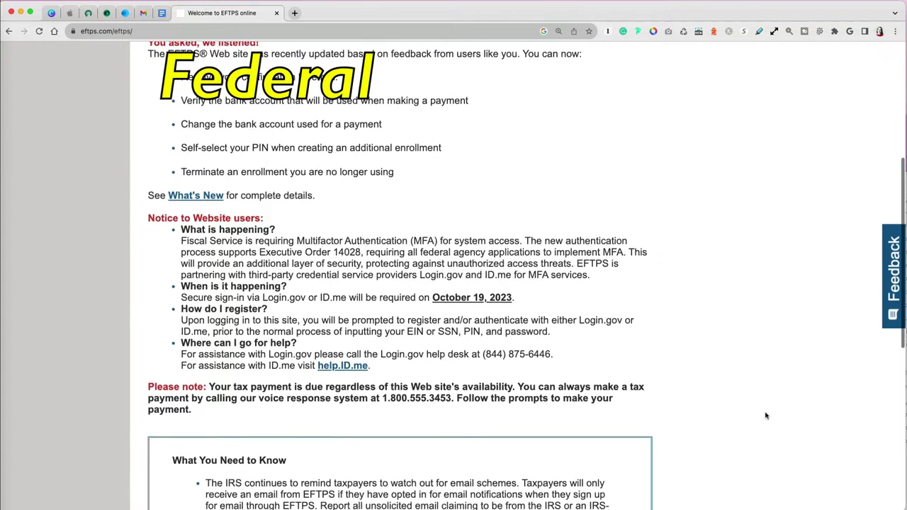
scroll(764, 416, down, 8)
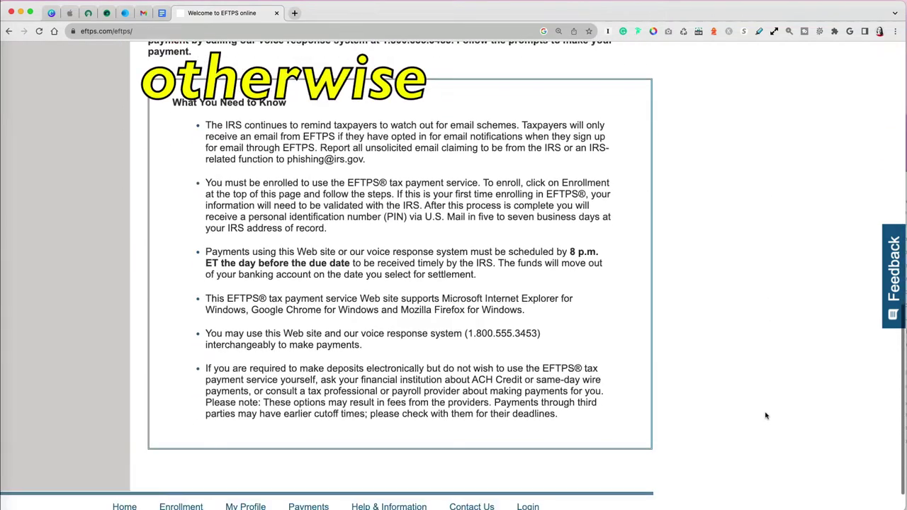
scroll(699, 334, up, 20)
click(408, 124)
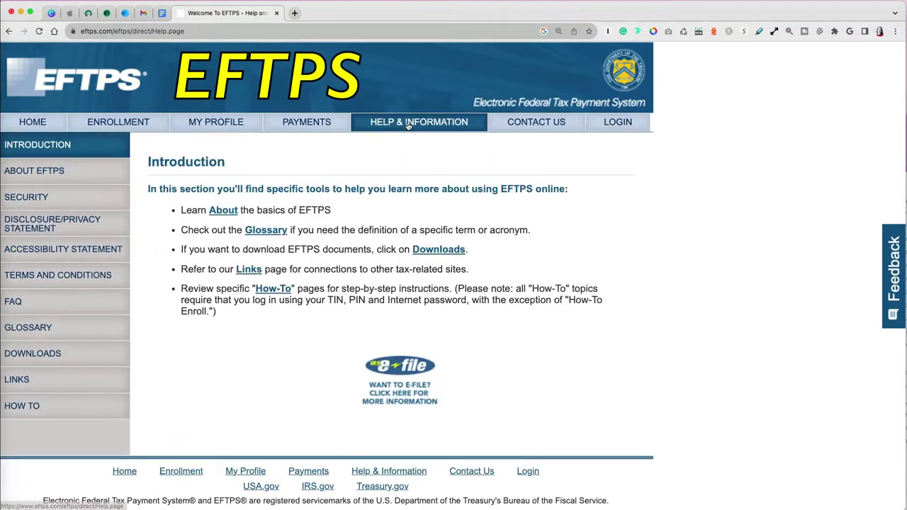
click(224, 211)
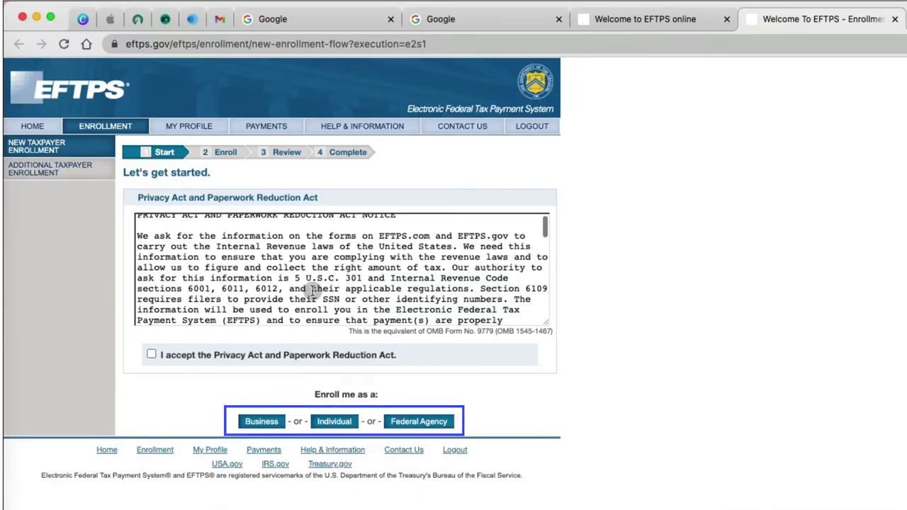
Accept the Privacy Act and Paperwork Reduction Act notice and review the Business enrollment form.
scroll(362, 328, down, 3)
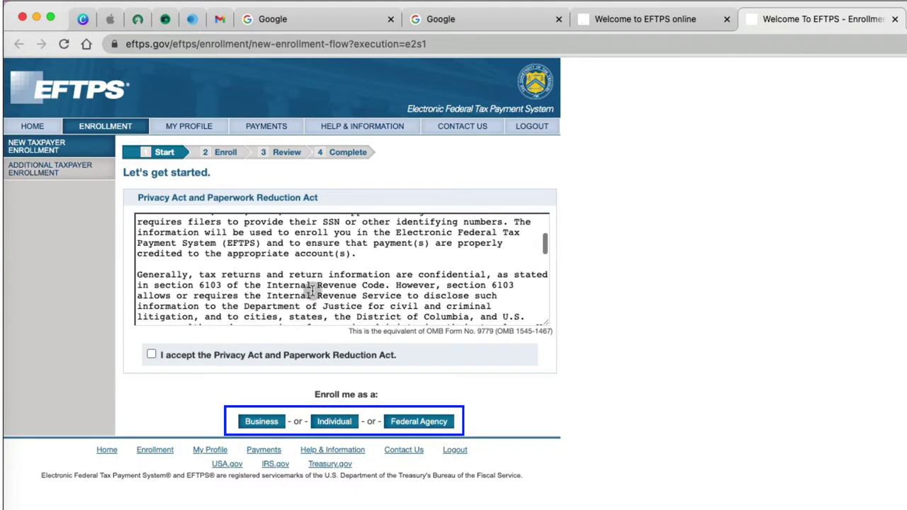
scroll(311, 290, down, 1)
click(151, 354)
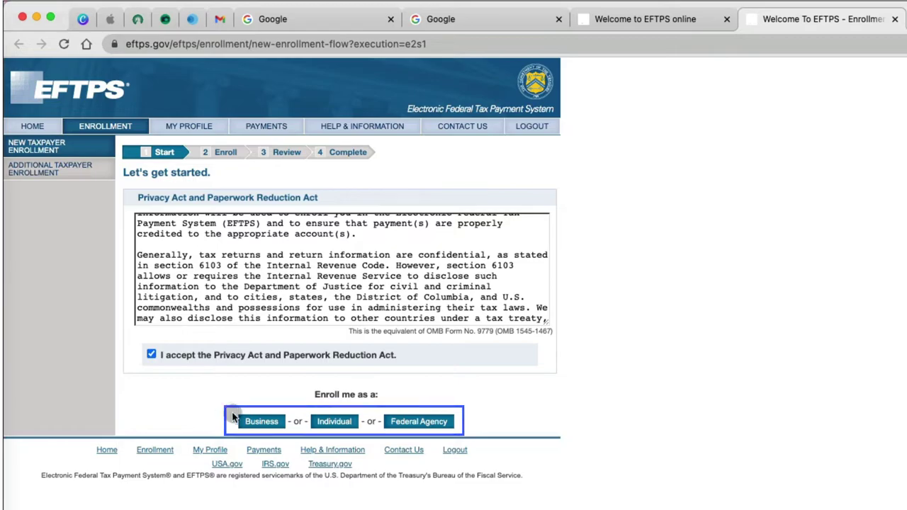
click(256, 420)
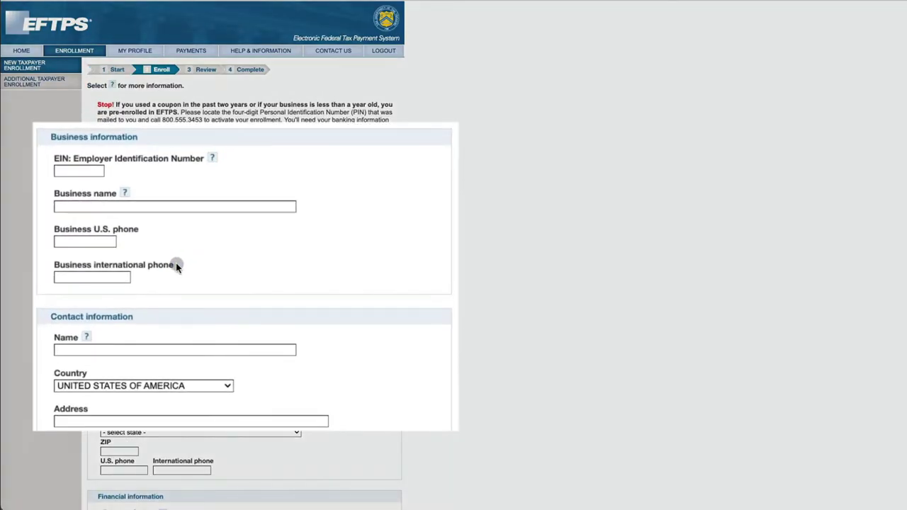
scroll(176, 267, down, 3)
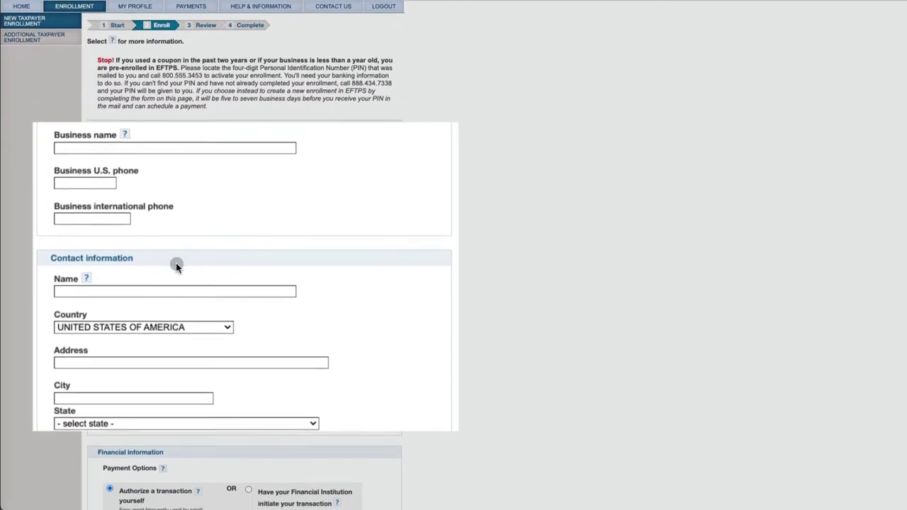
scroll(177, 267, down, 5)
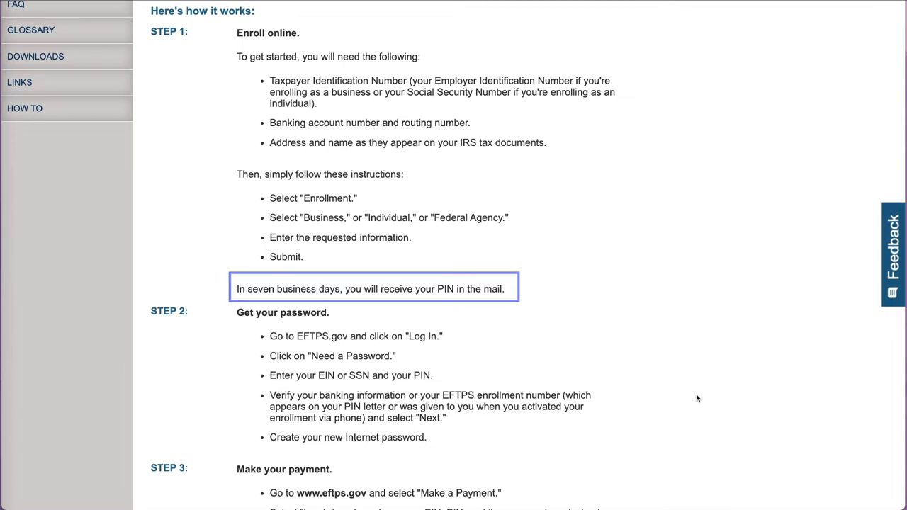
Scroll through the How To page's Steps 1–3 on enrolling, passwords and payments.
scroll(630, 403, down, 3)
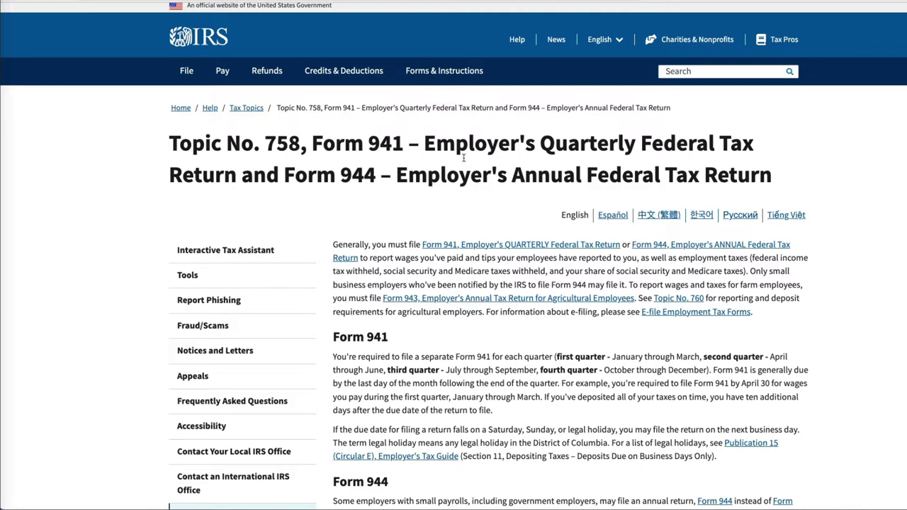
Highlight, then deselect, the Employer's Quarterly Federal Tax title on IRS Topic 758.
drag(424, 144, 756, 144)
click(781, 314)
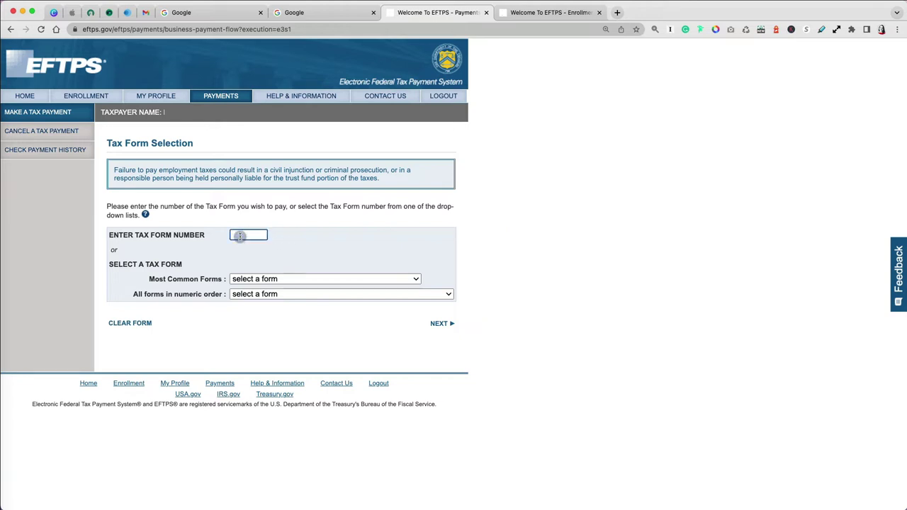
Clear the typed 941, then pick '941 Employers Federal Tax' from Most Common Forms and continue.
text(941)
drag(255, 235, 227, 237)
key(BackSpace)
click(417, 279)
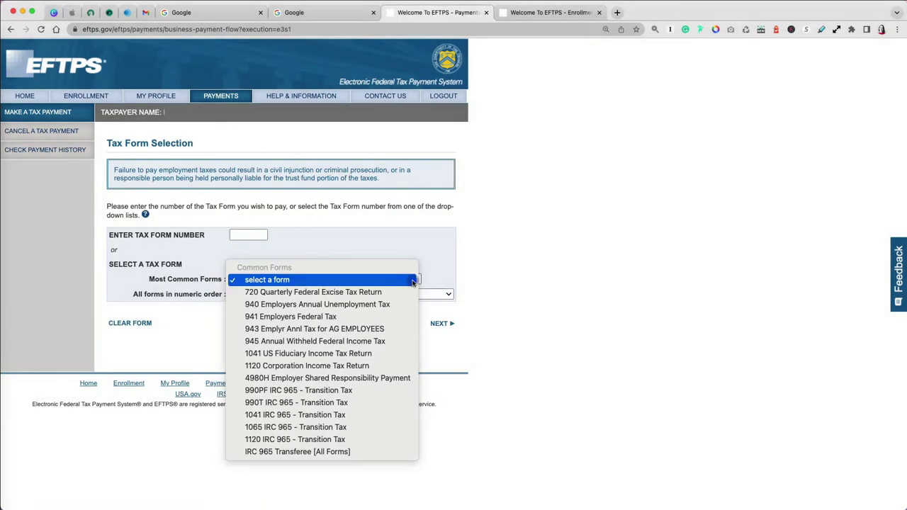
click(408, 316)
click(441, 324)
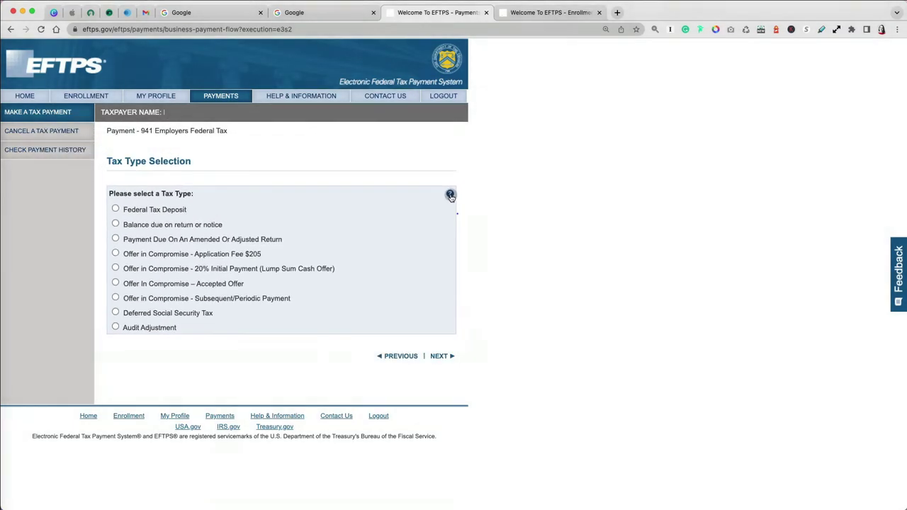
Check the tax type explanation, then choose Federal Tax Deposit and continue.
click(449, 194)
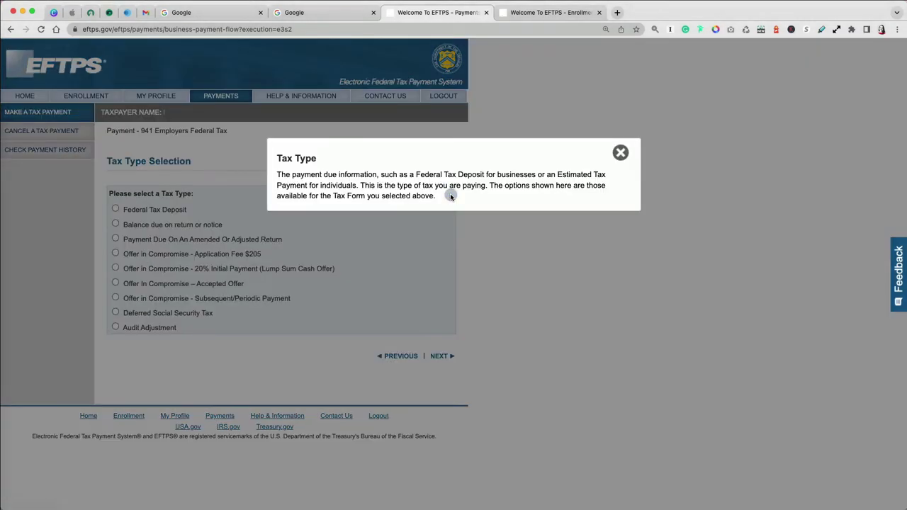
click(620, 153)
click(588, 216)
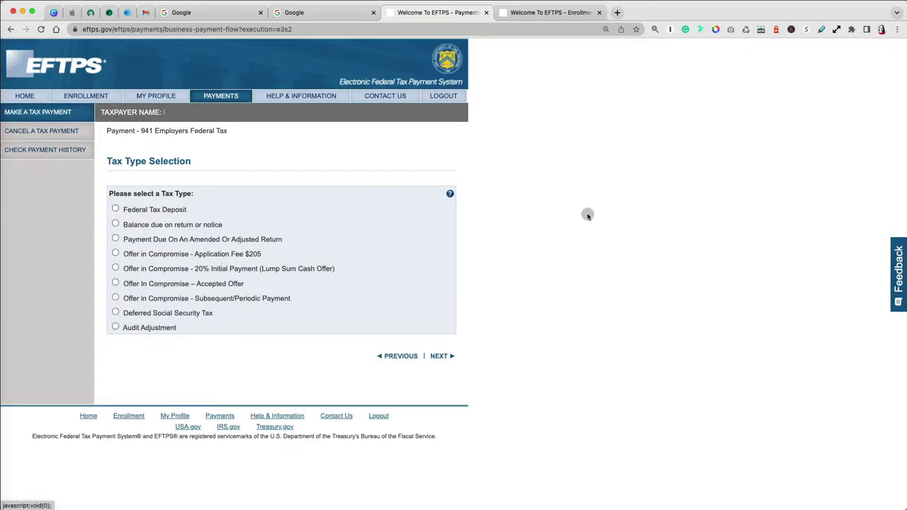
key(Tab)
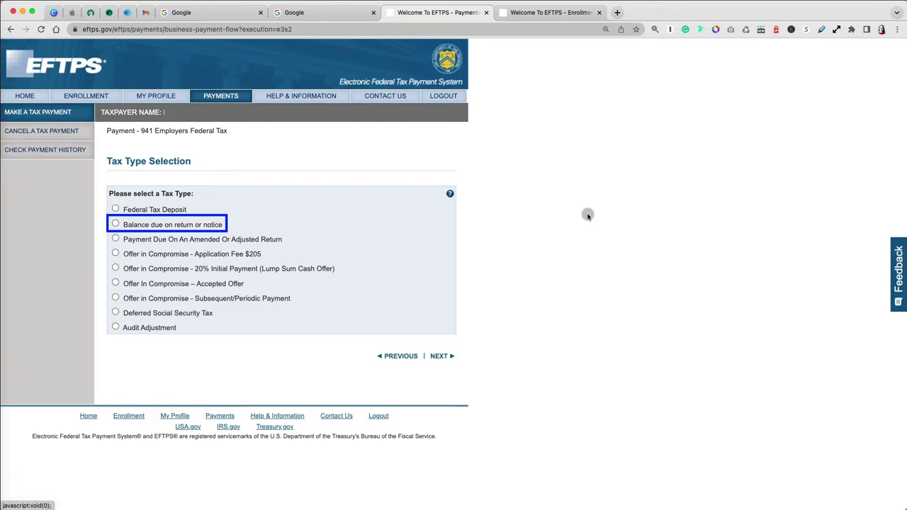
click(116, 209)
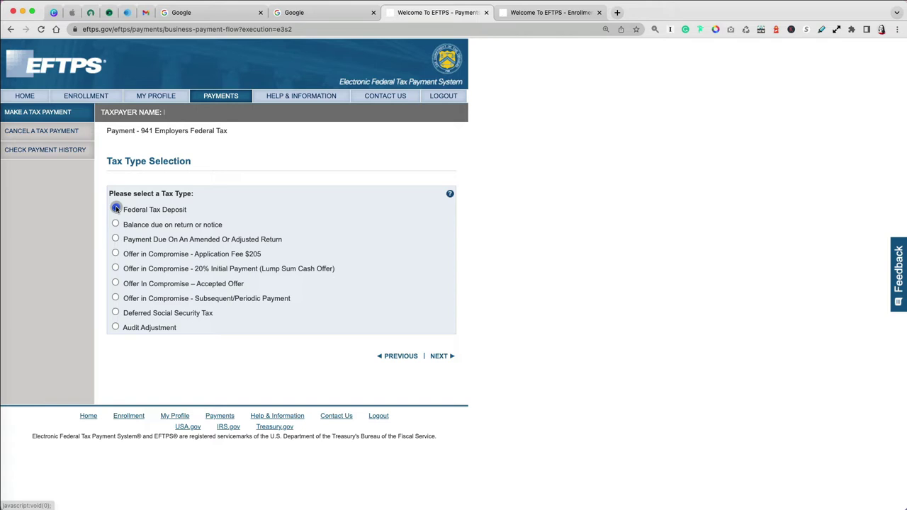
click(439, 356)
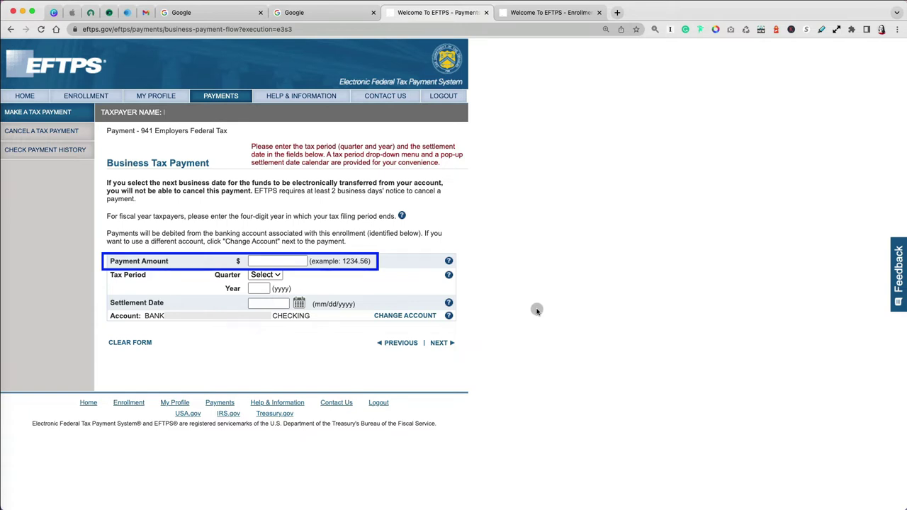
Enter a $500 payment for Q2 2023 settling 07/17/2023, then switch to a different bank account.
click(299, 261)
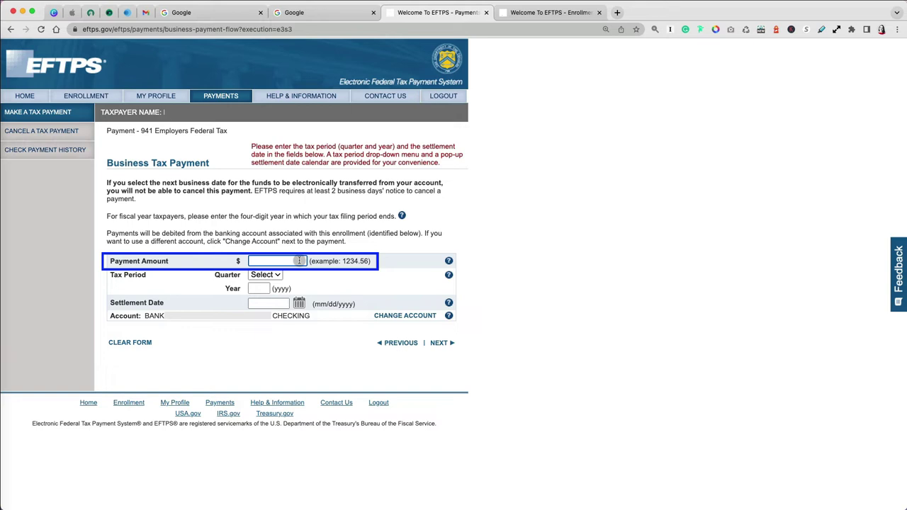
text(500)
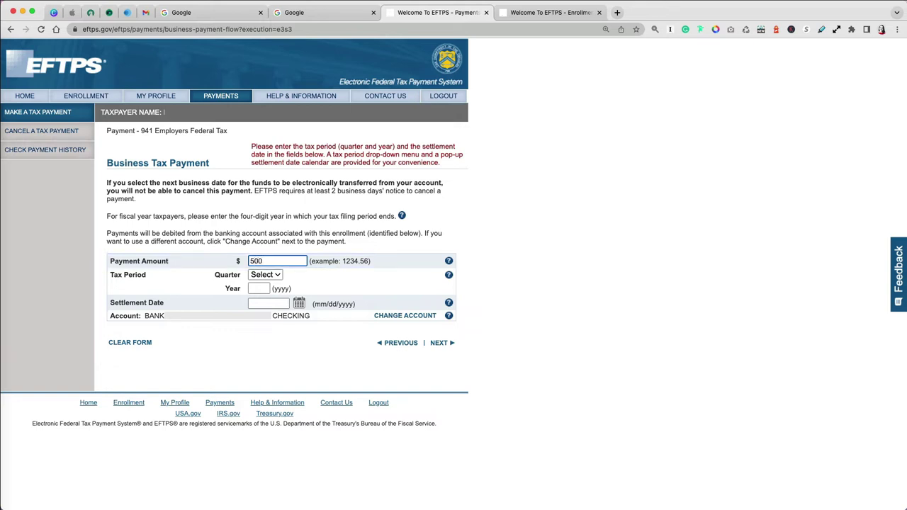
click(276, 276)
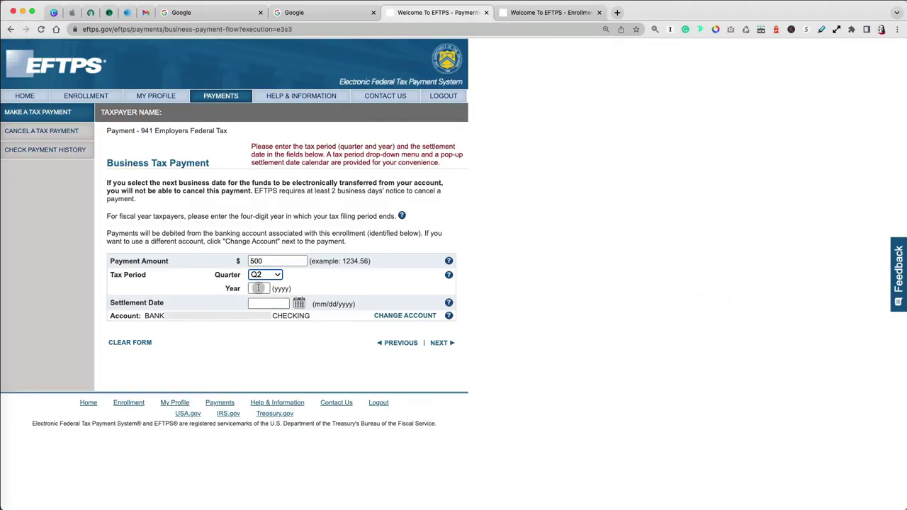
click(258, 288)
text(2023)
click(262, 304)
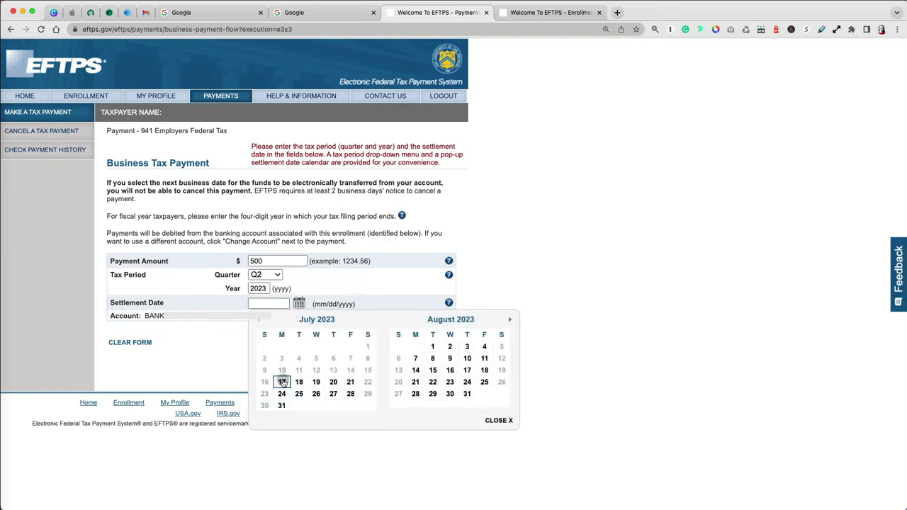
click(282, 382)
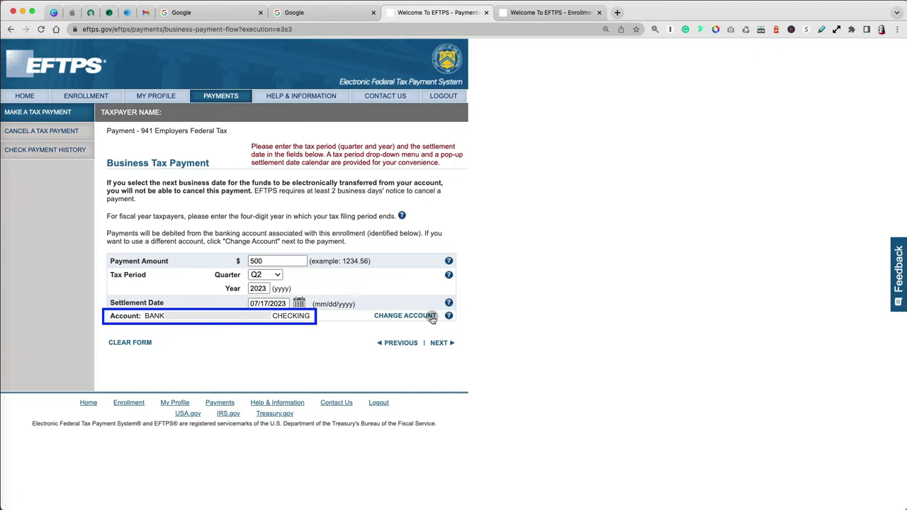
click(431, 316)
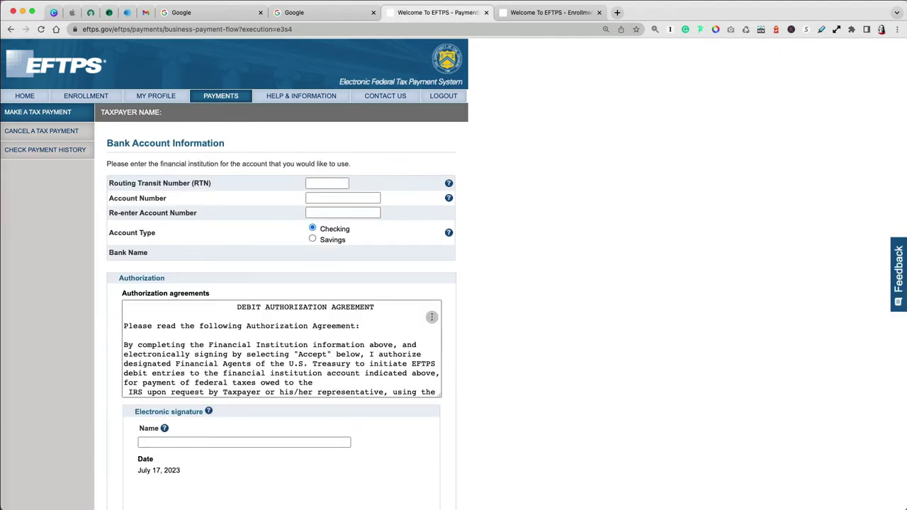
scroll(431, 316, down, 15)
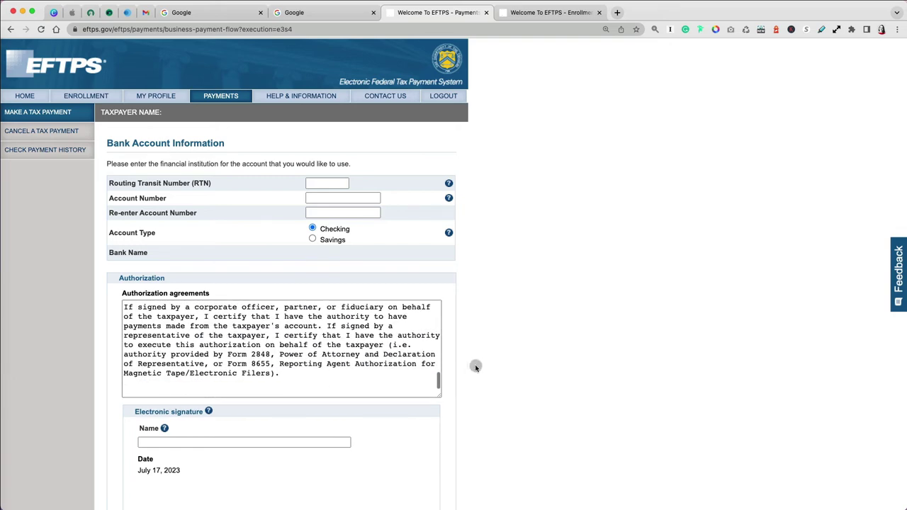
scroll(478, 368, down, 2)
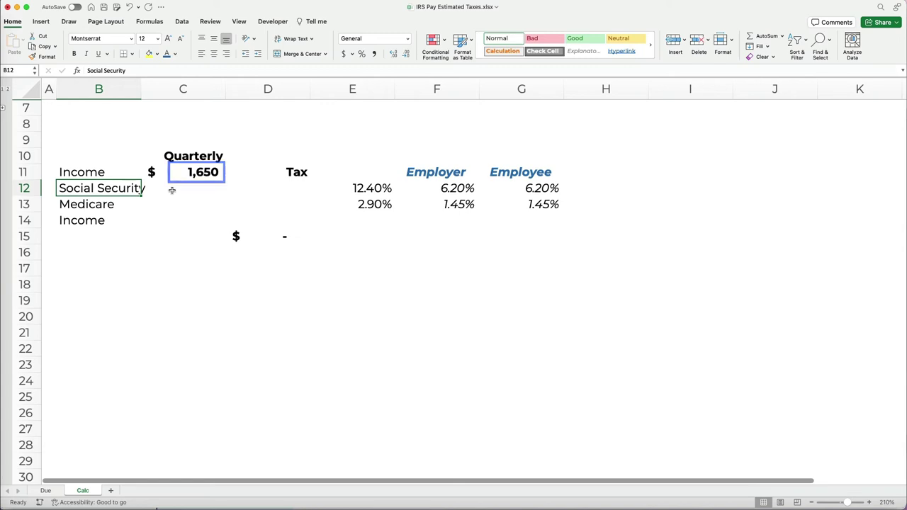
Enter the Social Security tax formula =C11*E12 in D12.
click(234, 188)
text(=)
click(206, 172)
text(*)
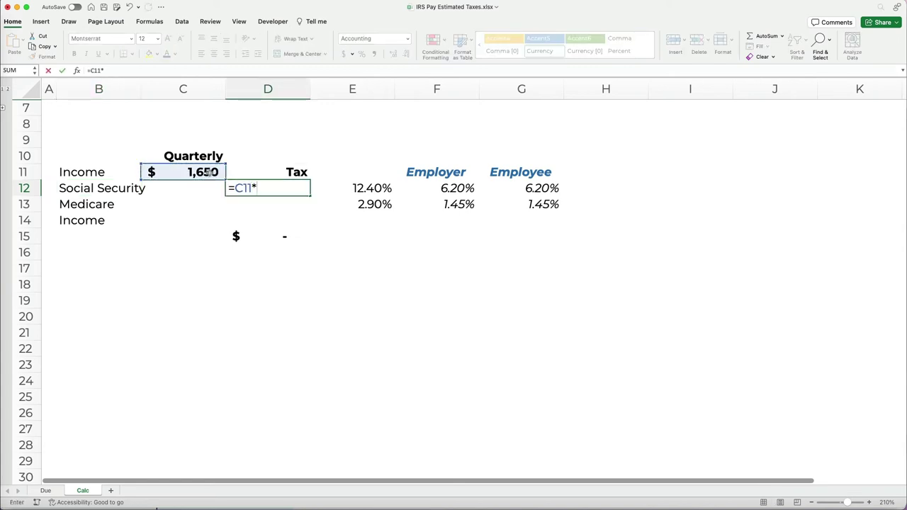
click(364, 189)
key(Return)
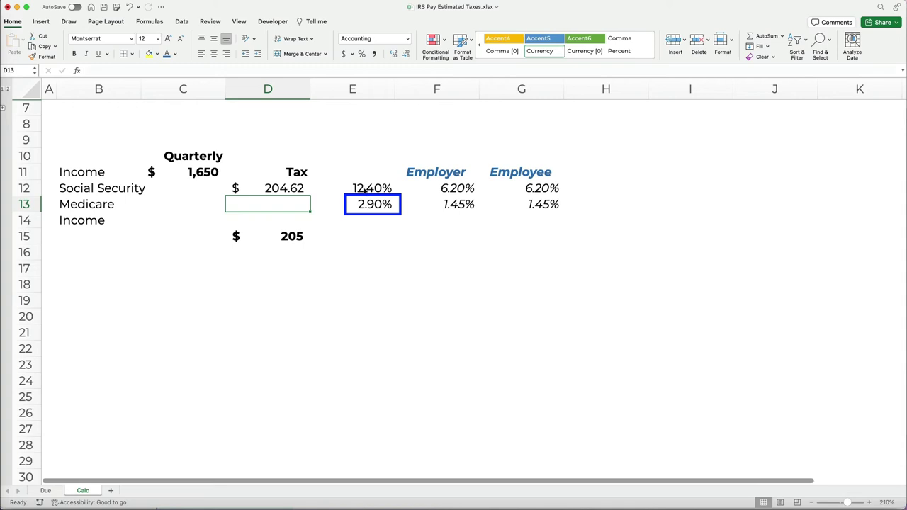
Enter the Medicare formula =C11*E13 in D13 and 247.52 income tax in D14.
text(=)
click(217, 172)
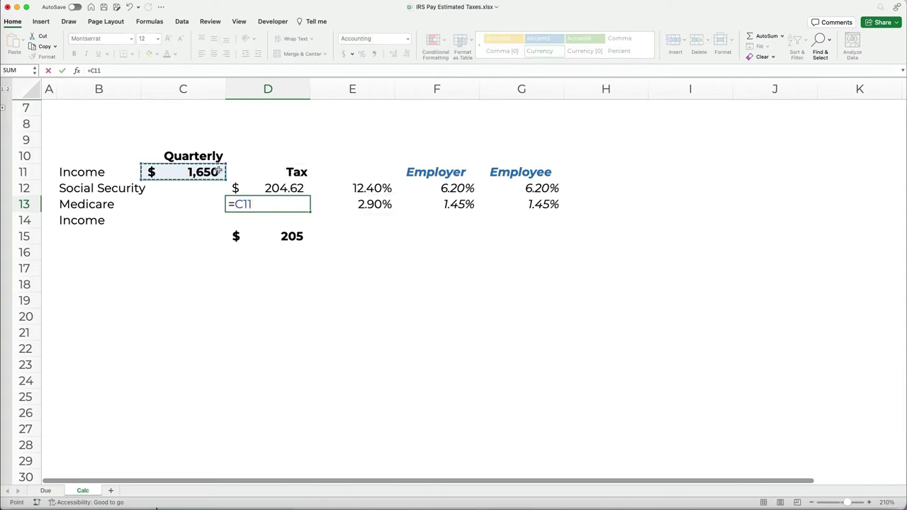
text(*)
click(379, 204)
key(Return)
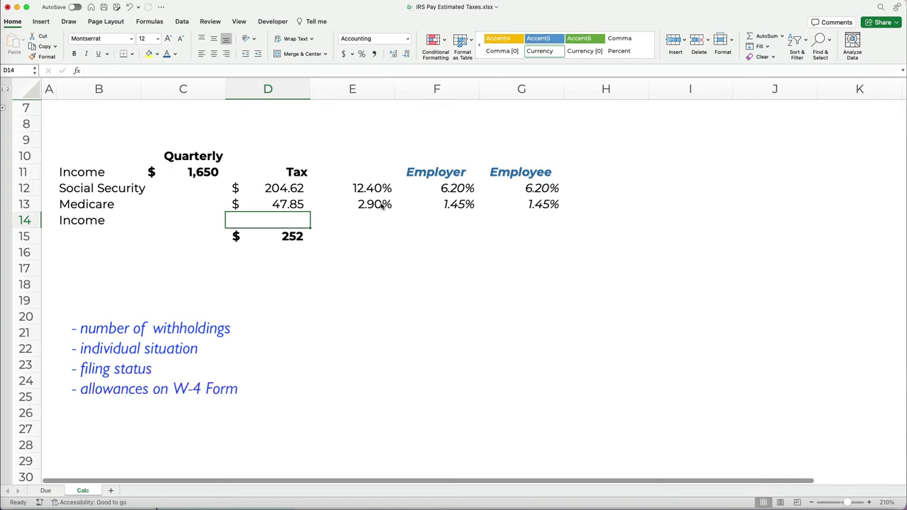
text(247.52)
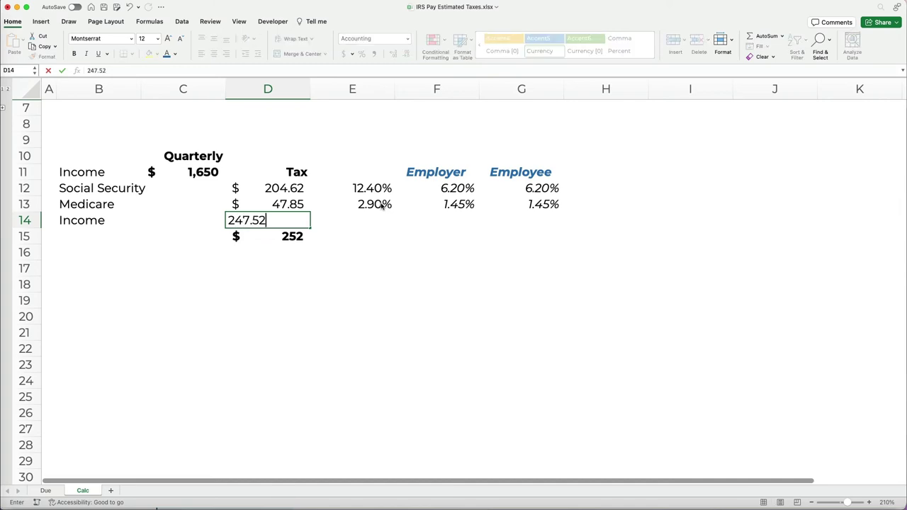
key(Return)
click(276, 296)
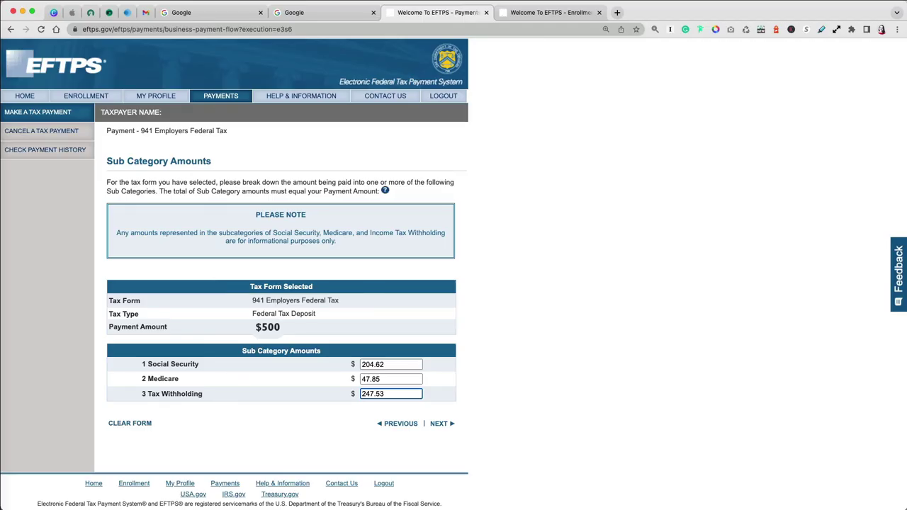
Proceed with the 204.62 / 47.85 / 247.53 split to the Verify Payment Information page.
click(439, 424)
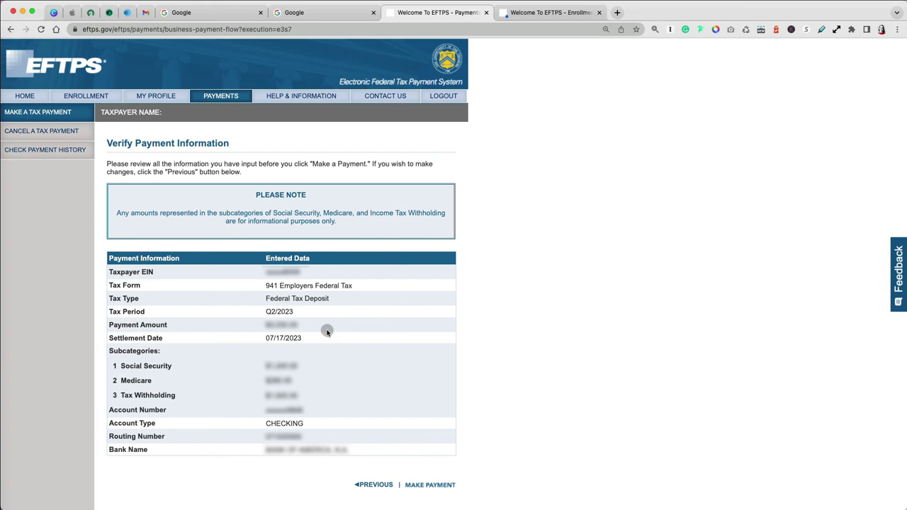
Make the payment and scroll the Deposit Confirmation to its EFT acknowledgement number.
click(421, 486)
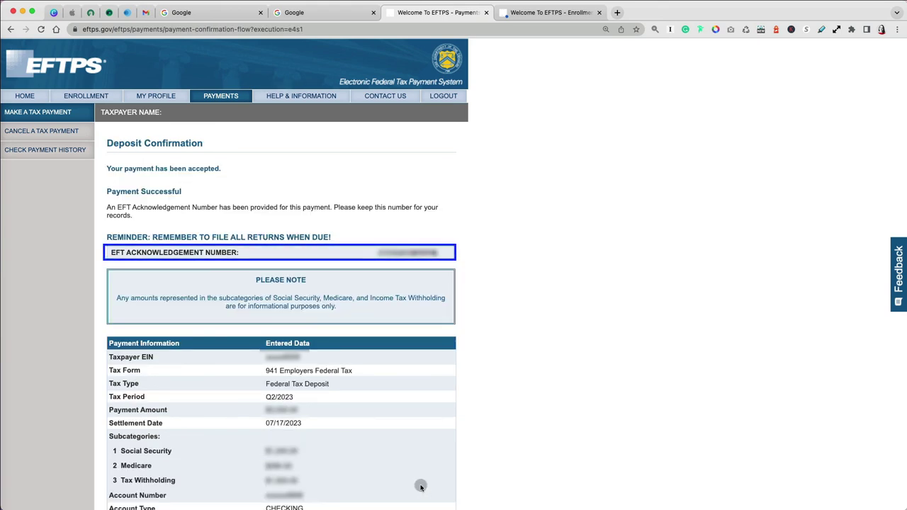
scroll(421, 486, down, 5)
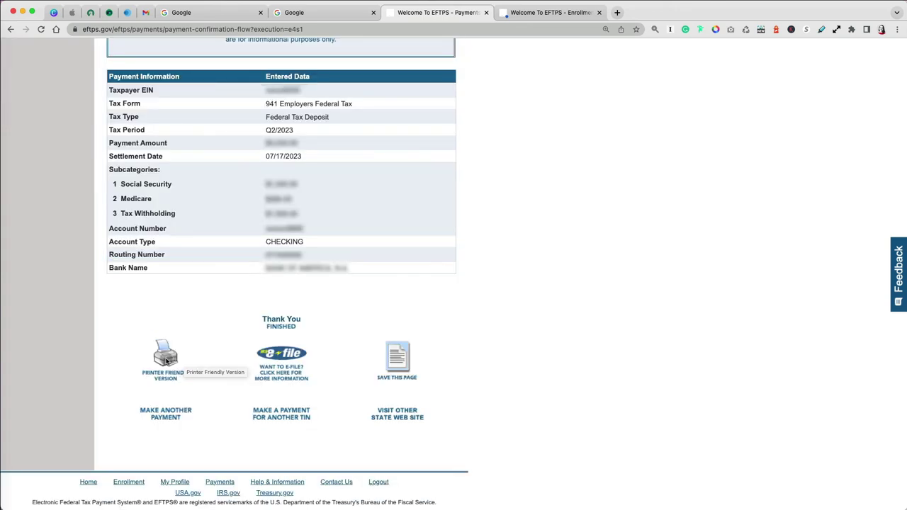